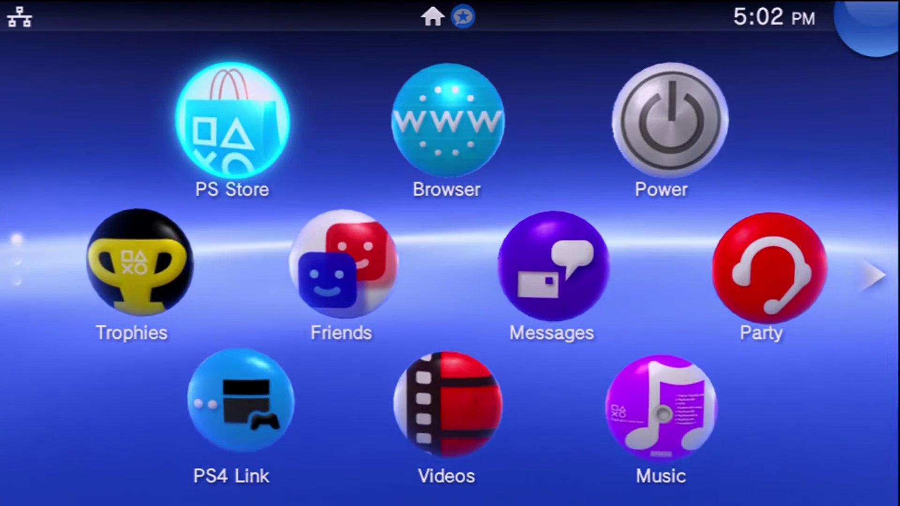
# Step: Browse the second home screen page, examining the molecularShell, modoru and VitaShell apps
pyautogui.scroll(-1, 450, 262)
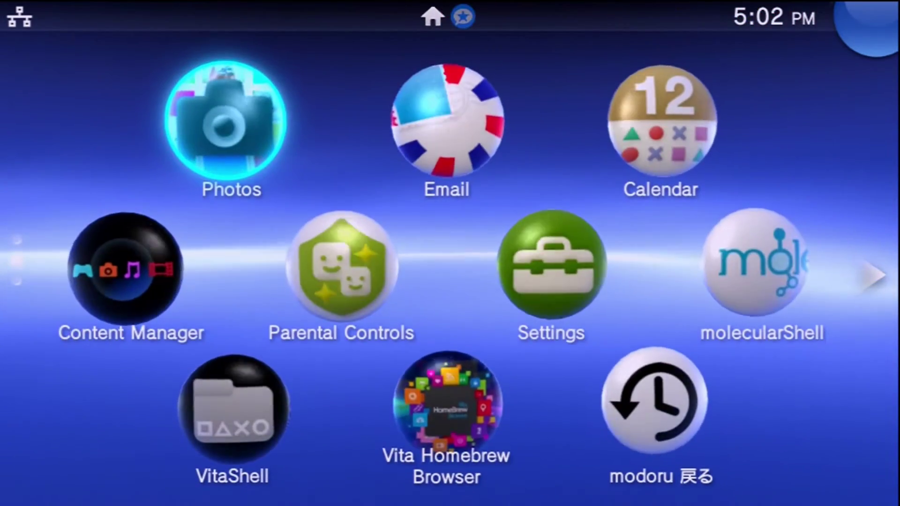
pyautogui.press('Down')
pyautogui.press('Down')
pyautogui.press('Right')
pyautogui.press('Right')
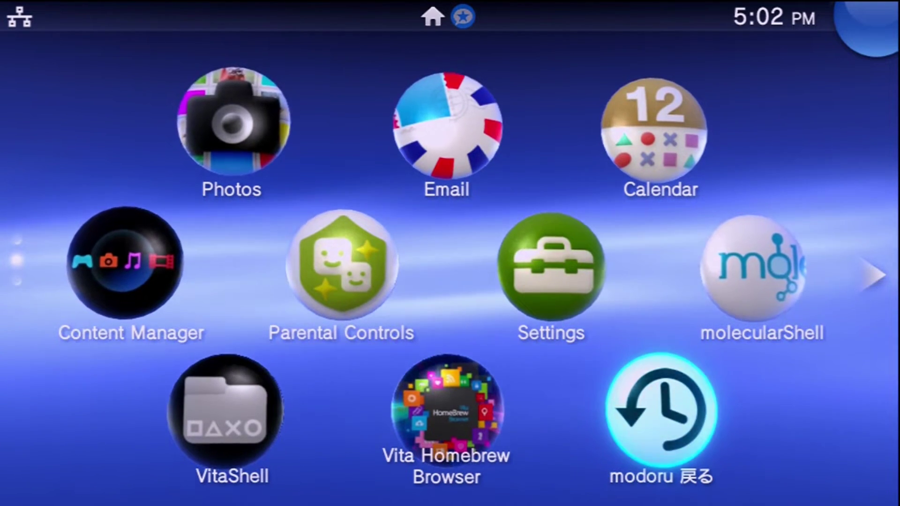
pyautogui.press('Up')
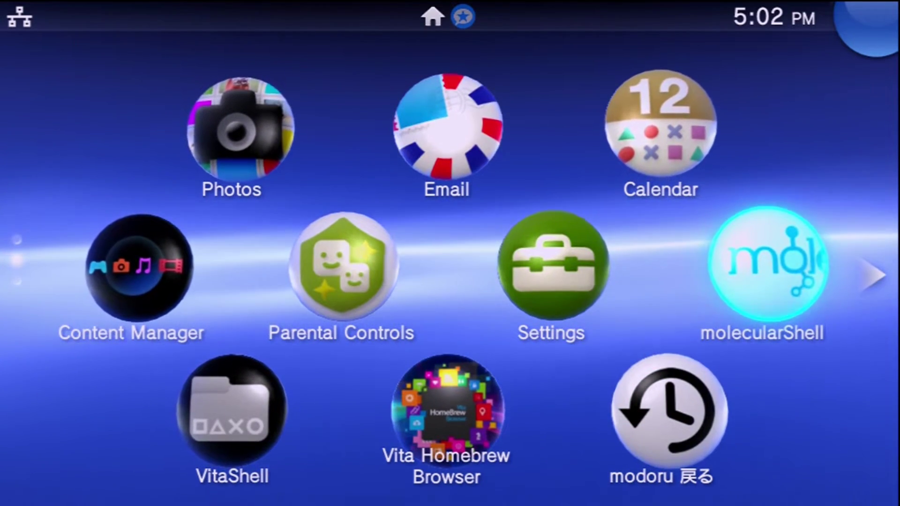
pyautogui.press('Left')
pyautogui.press('Down')
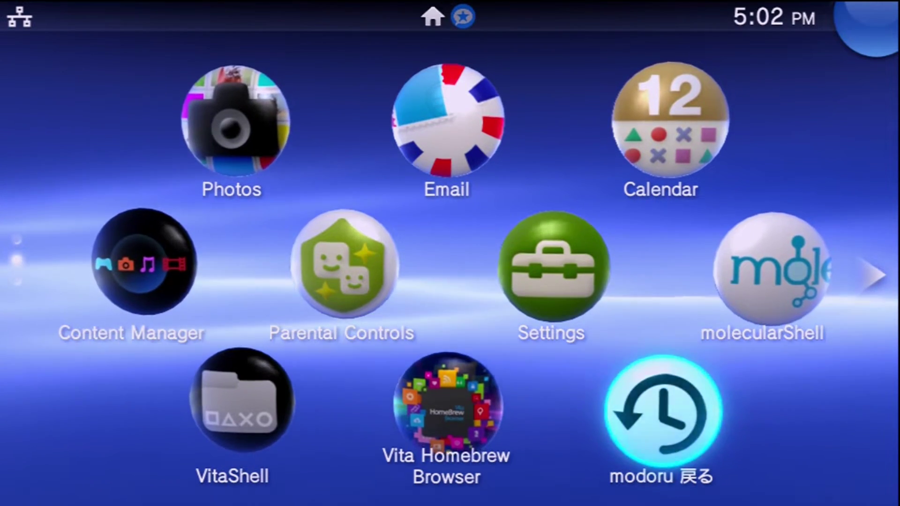
pyautogui.press('Left')
pyautogui.press('Left')
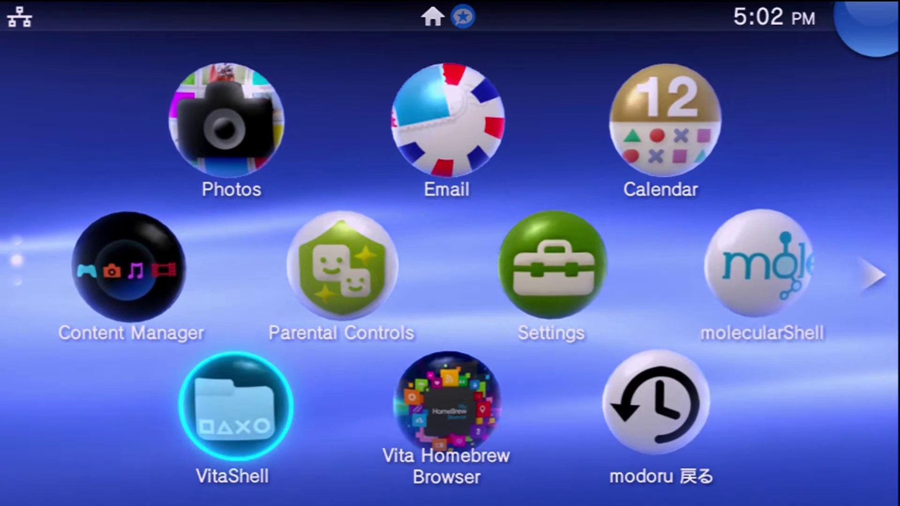
pyautogui.press('Return')
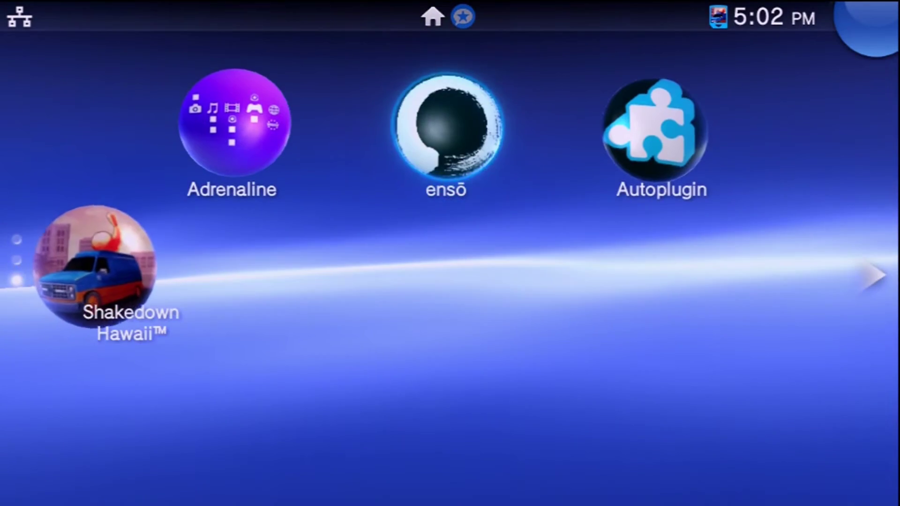
# Step: Try to launch Shakedown Hawaii from the third home screen page and close its LiveArea
pyautogui.press('Down')
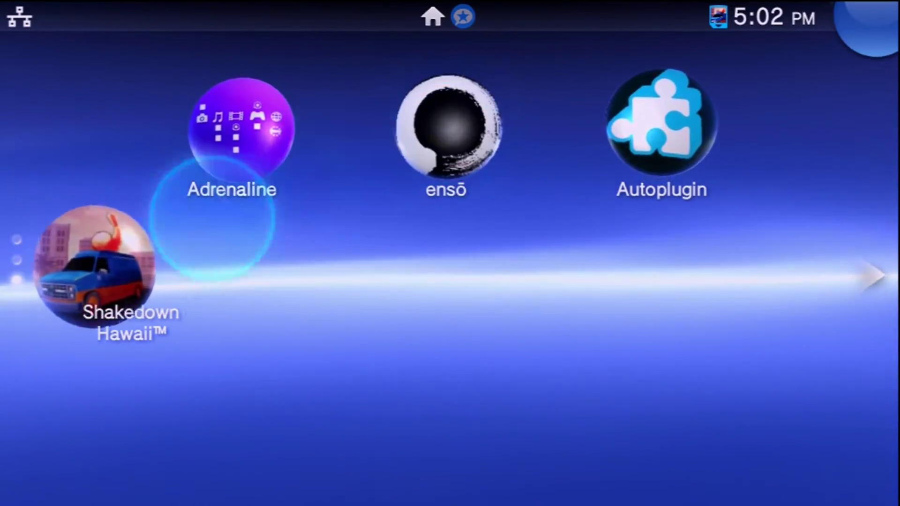
pyautogui.press('Return')
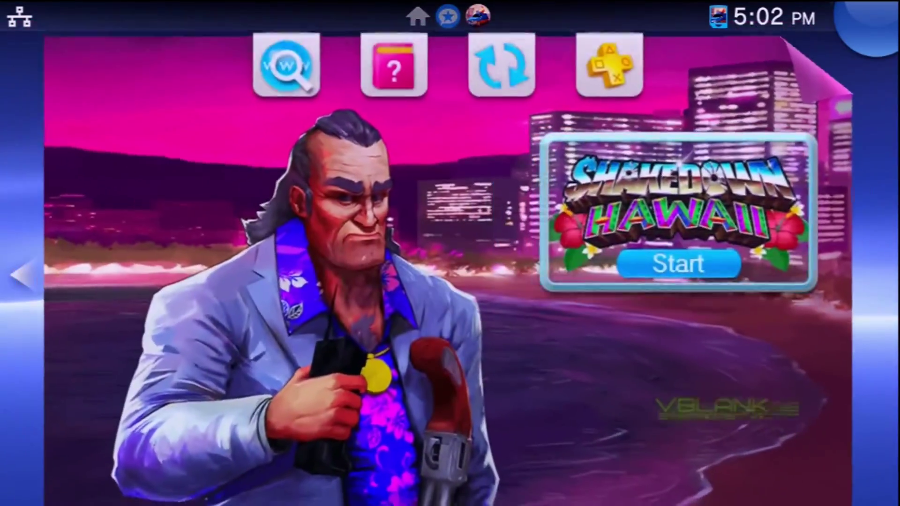
pyautogui.press('Return')
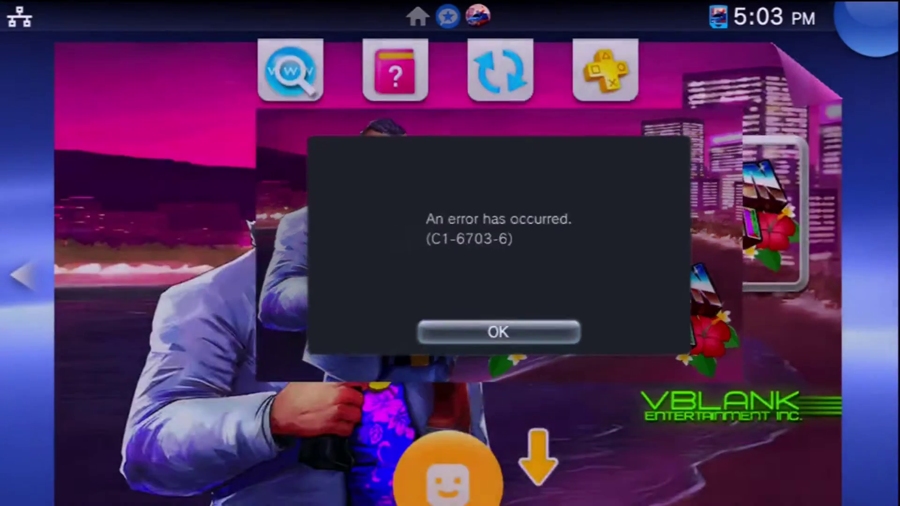
pyautogui.press('Return')
pyautogui.moveTo(187, 253); pyautogui.dragTo(703, 253)
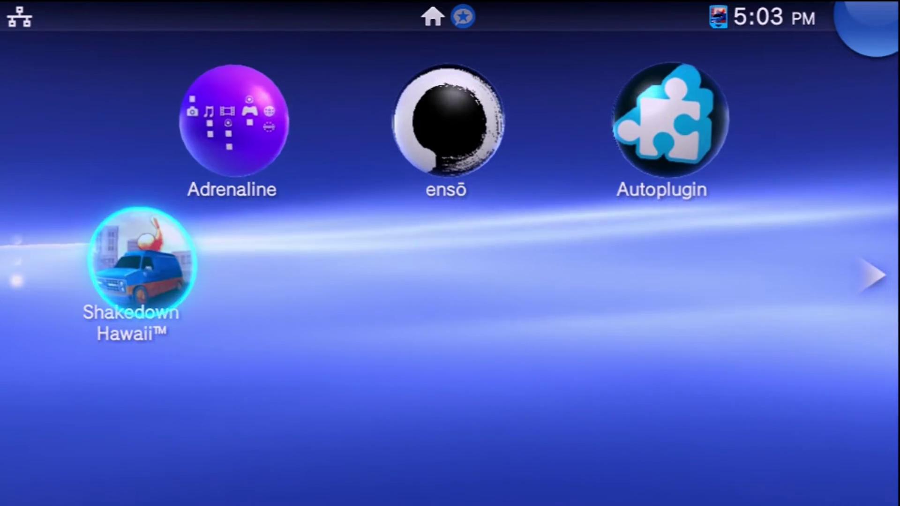
# Step: Launch Autoplugin and open the list of Vita plugins available to install
pyautogui.press('Up')
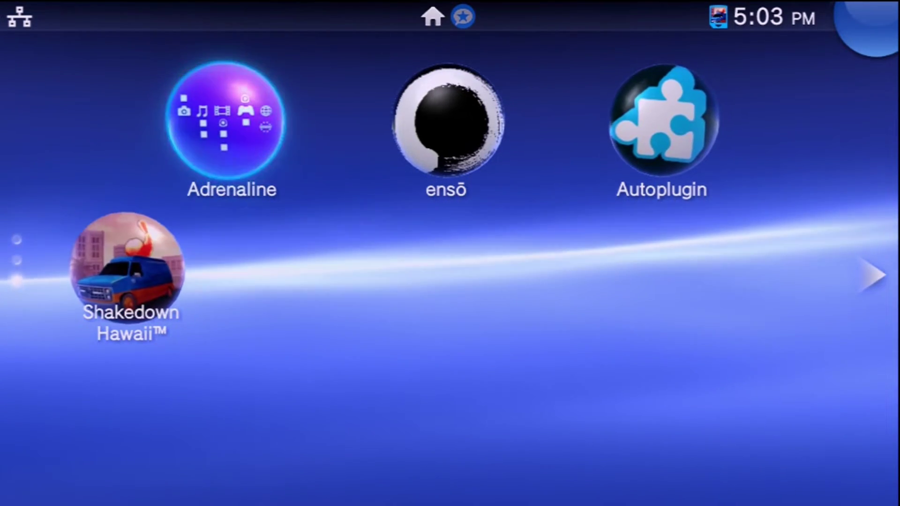
pyautogui.press('Right')
pyautogui.press('Right')
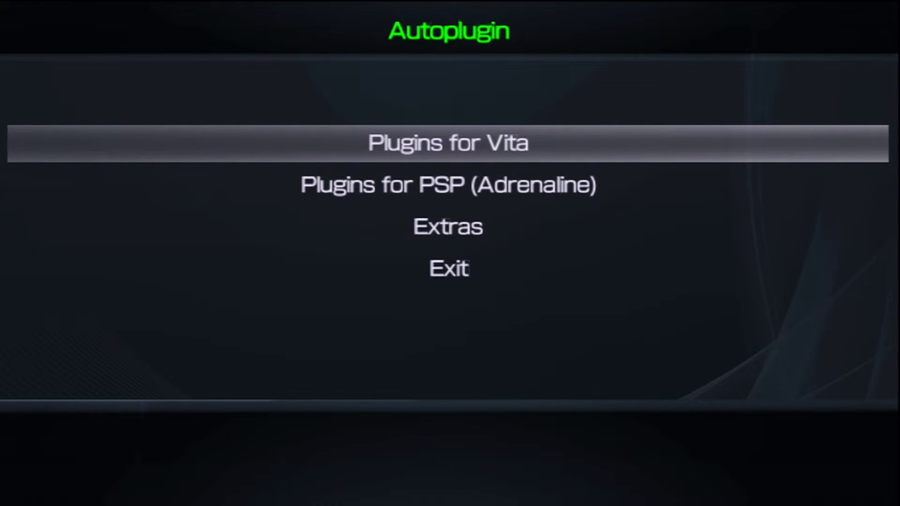
pyautogui.press('Return')
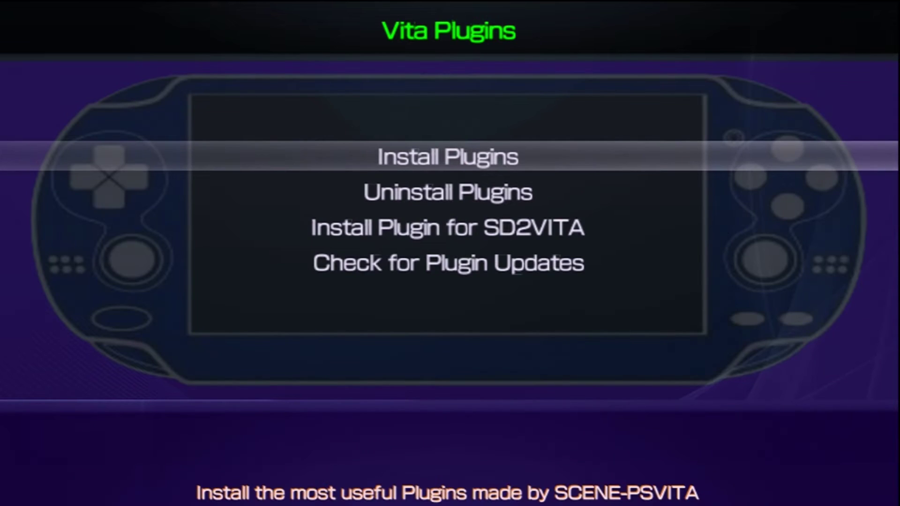
pyautogui.press('Return')
# Step: Find the reF00D by FAPS Team v1.0 entry in the Vita plugin list
pyautogui.press('Down')
pyautogui.press('Down')
pyautogui.press('Down')
pyautogui.press('Down')
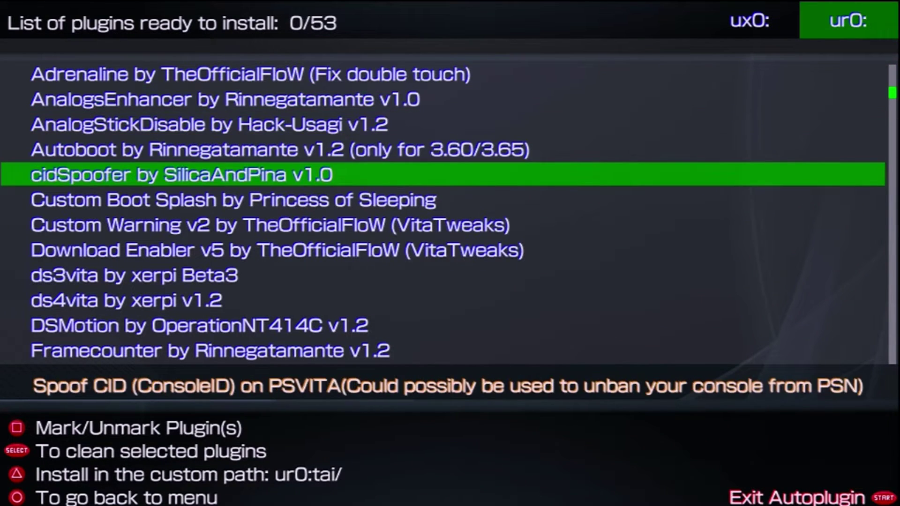
pyautogui.press('Down')
pyautogui.press('Down')
pyautogui.press('Down')
pyautogui.press('Down')
pyautogui.press('Down')
pyautogui.press('Down')
pyautogui.press('Down')
pyautogui.press('Down')
pyautogui.press('Down')
pyautogui.press('Down')
pyautogui.press('Down')
pyautogui.press('Down')
pyautogui.press('Down')
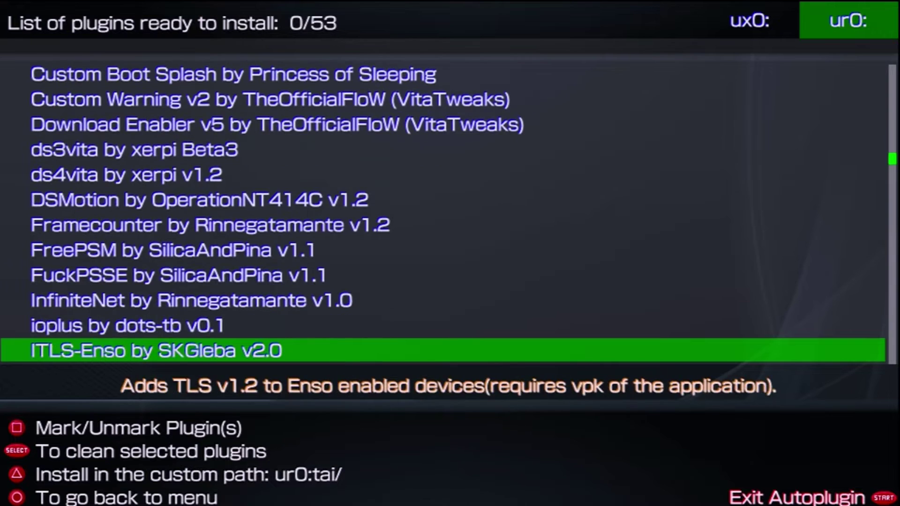
pyautogui.press('Down')
pyautogui.press('Down')
pyautogui.press('Down')
pyautogui.press('Down')
pyautogui.press('Down')
pyautogui.press('Down')
pyautogui.press('Down')
pyautogui.press('Down')
pyautogui.press('Down')
pyautogui.press('Down')
pyautogui.press('Down')
pyautogui.press('Down')
pyautogui.press('Down')
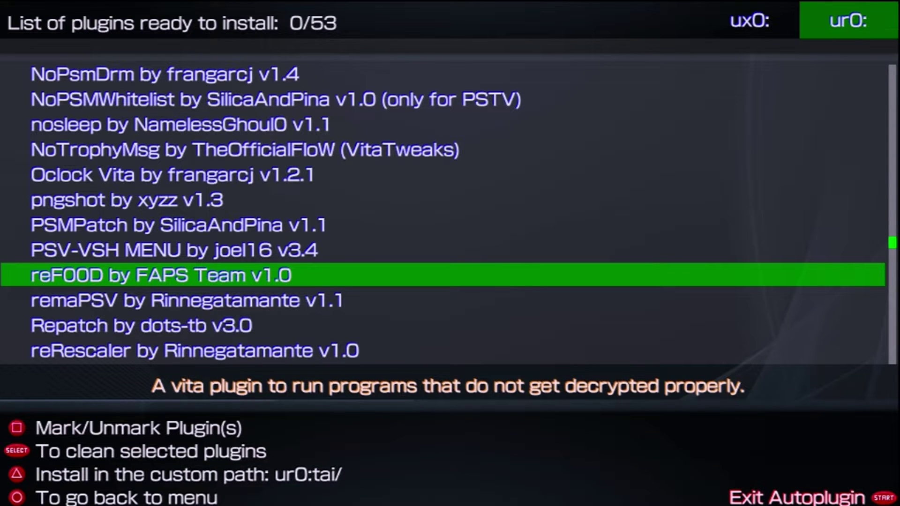
# Step: Leave Autoplugin, return to the second home screen page and launch VitaShell
pyautogui.press('super')
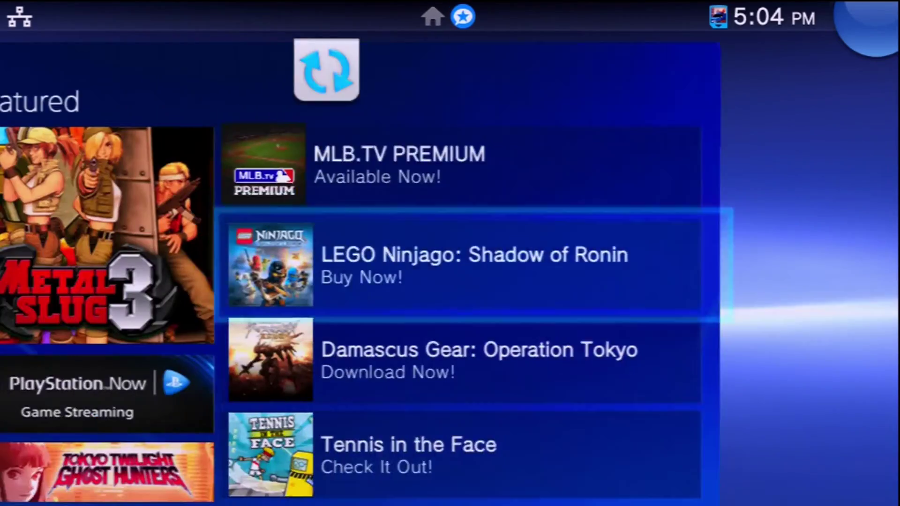
pyautogui.moveTo(328, 282); pyautogui.dragTo(703, 282)
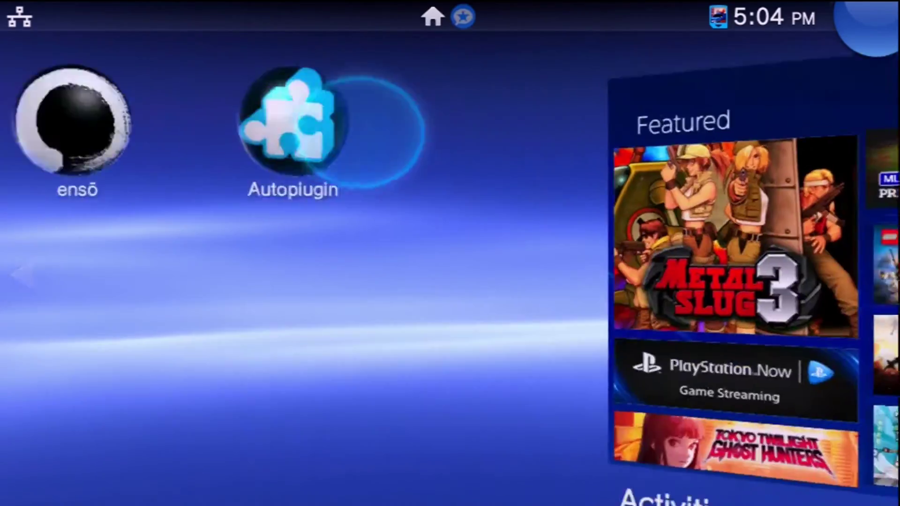
pyautogui.moveTo(450, 211); pyautogui.dragTo(450, 398)
pyautogui.press('Up')
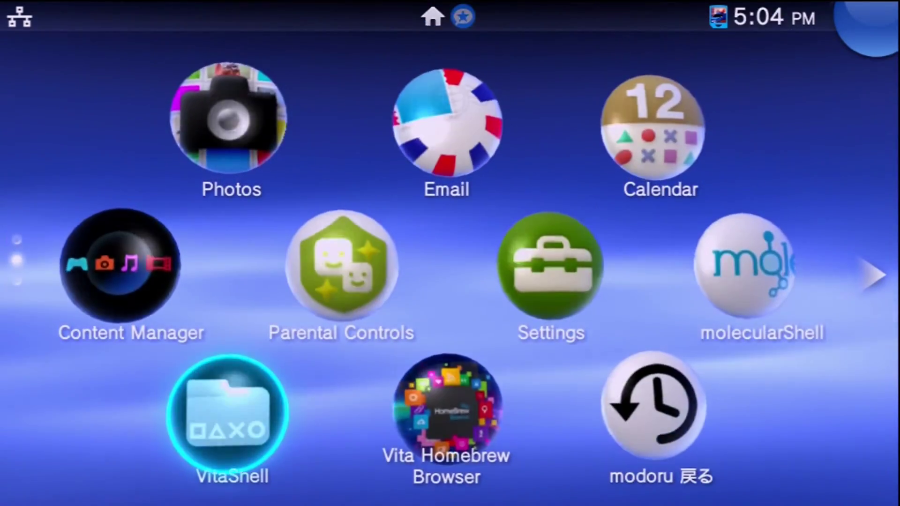
pyautogui.press('Right')
pyautogui.press('Left')
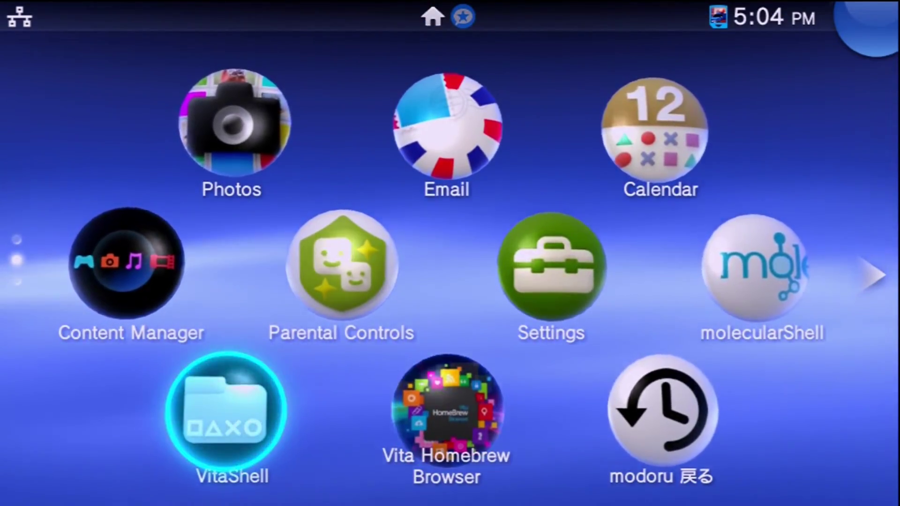
pyautogui.press('Return')
pyautogui.press('Return')
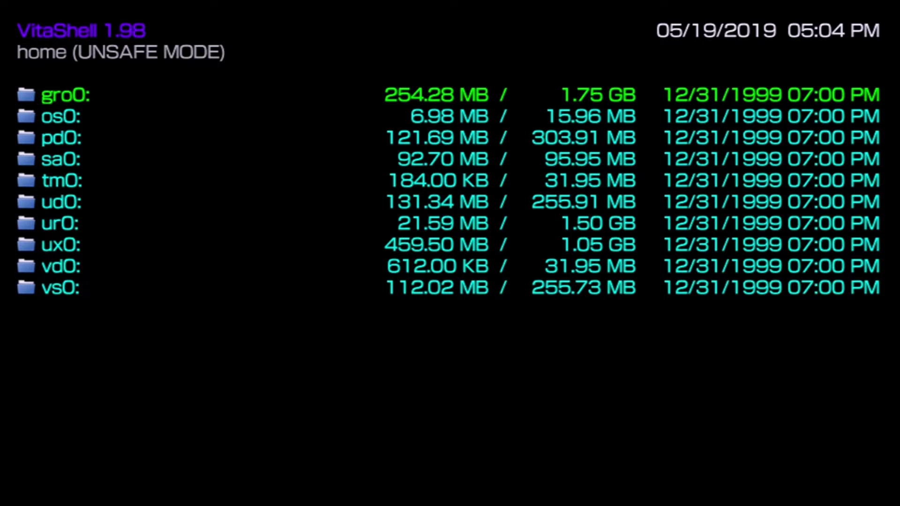
# Step: Check that VitaShell's SELECT button setting is FTP, close the main settings and start the FTP server
pyautogui.press('Return')
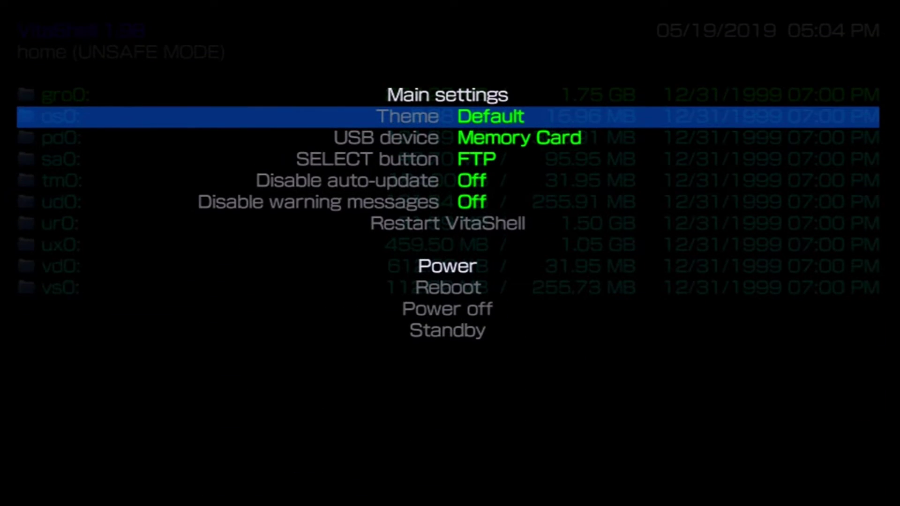
pyautogui.press('Down')
pyautogui.press('Down')
pyautogui.press('Down')
pyautogui.press('Up')
pyautogui.press('Up')
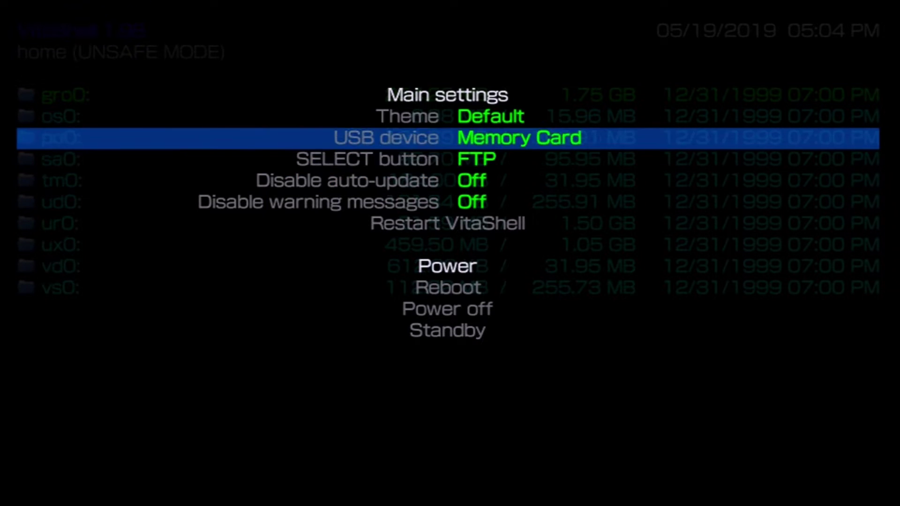
pyautogui.press('Down')
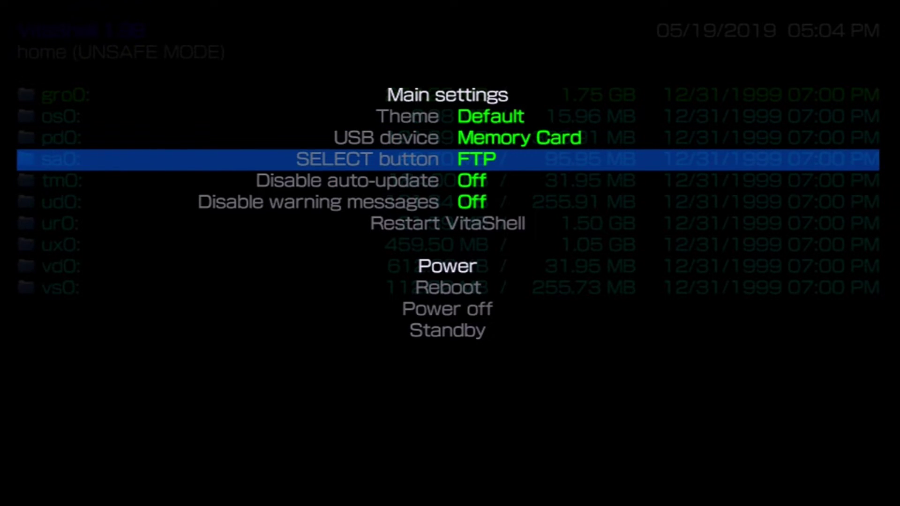
pyautogui.press('Escape')
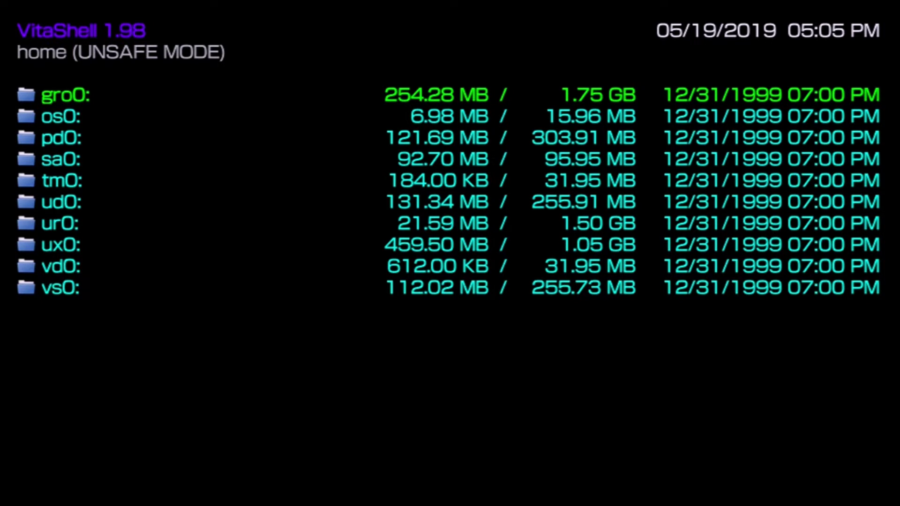
pyautogui.press('Select')
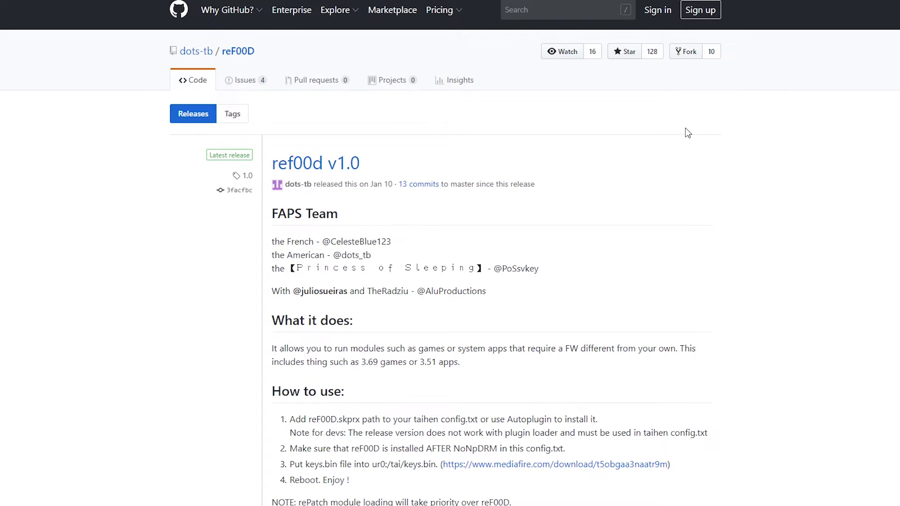
# Step: Open the keys.bin download link on the reF00D v1.0 GitHub release page and check keys.bin and reF00D.skprx in the reF00D folder
pyautogui.scroll(-7, 685, 128)
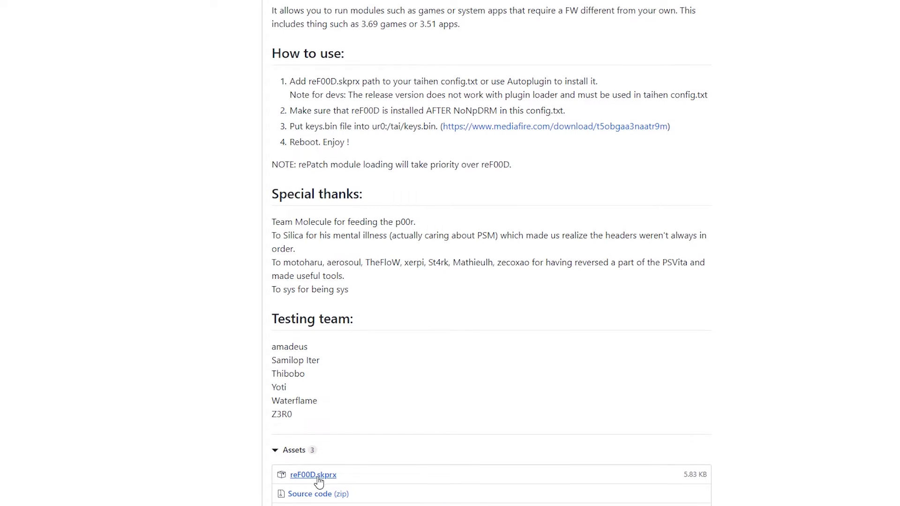
pyautogui.scroll(-2, 316, 485)
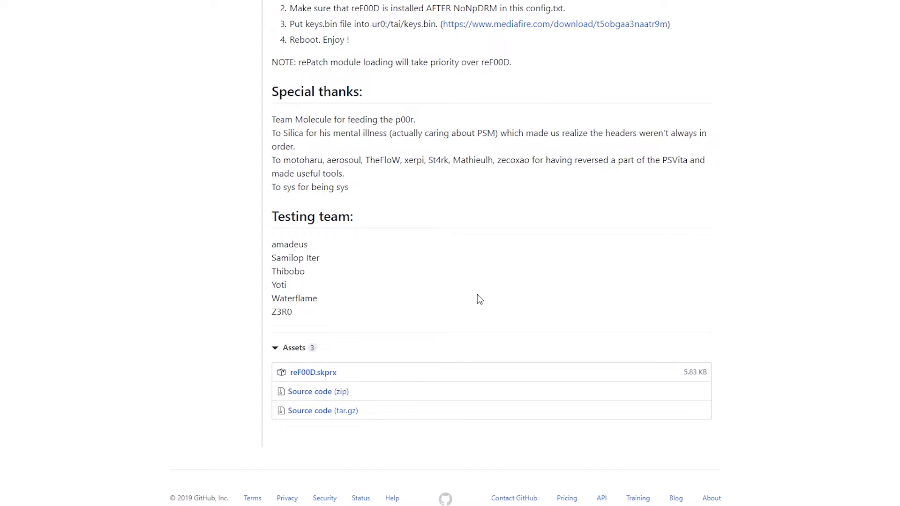
pyautogui.scroll(3, 477, 299)
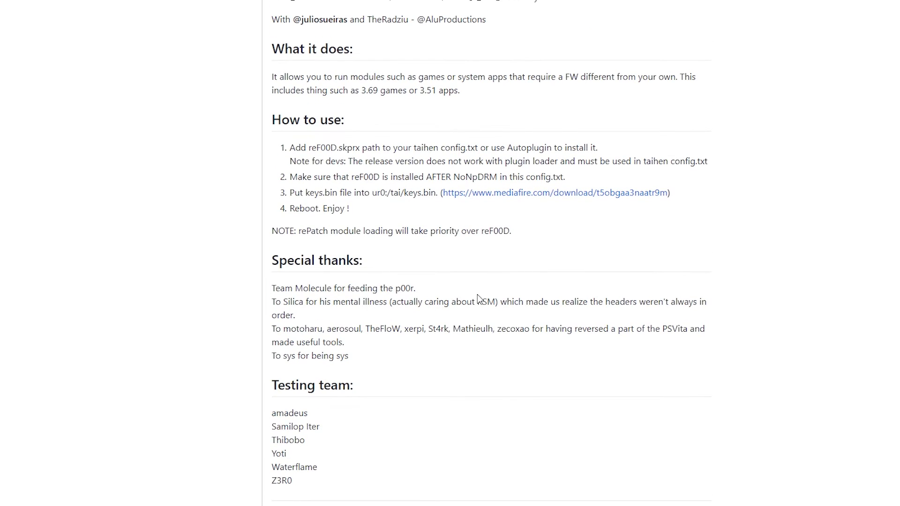
pyautogui.click(515, 196)
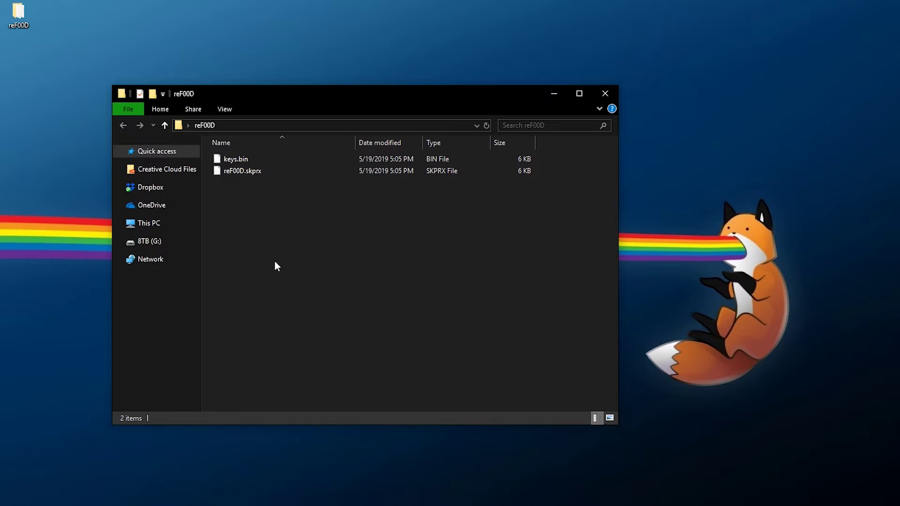
pyautogui.click(240, 170)
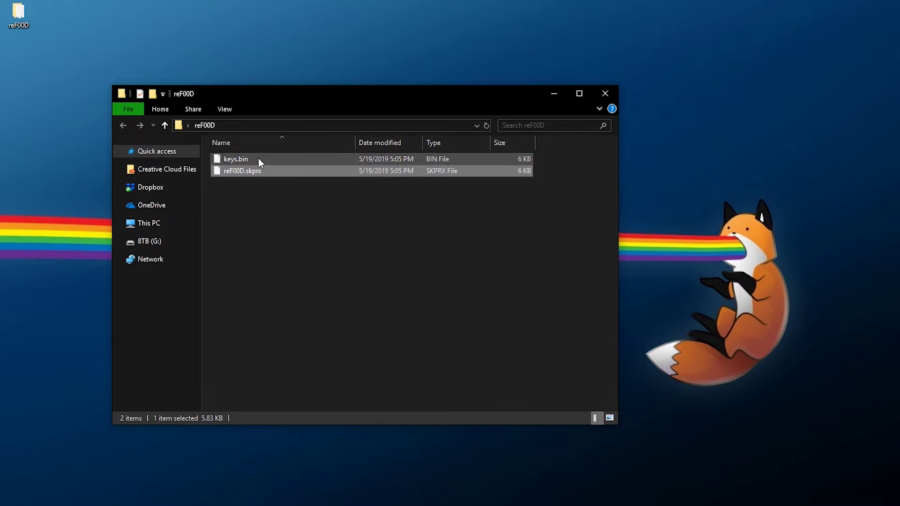
pyautogui.click(258, 159)
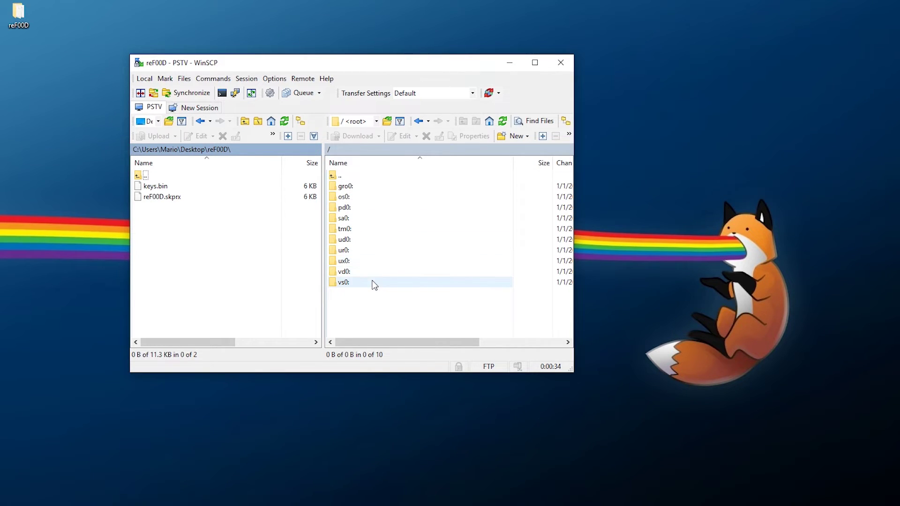
# Step: Switch to WinSCP and open the ur0:/tai/ folder on the connected PSTV
pyautogui.doubleClick(360, 253)
pyautogui.scroll(-1, 372, 281)
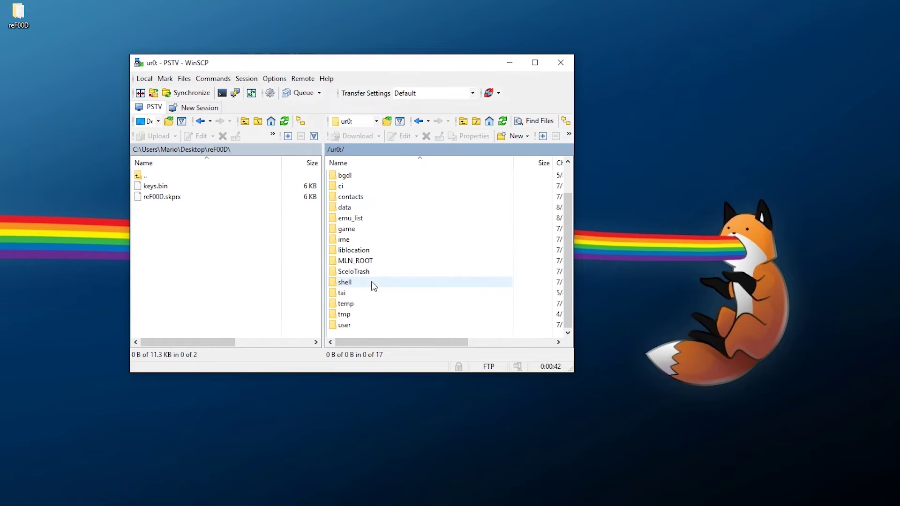
pyautogui.doubleClick(348, 292)
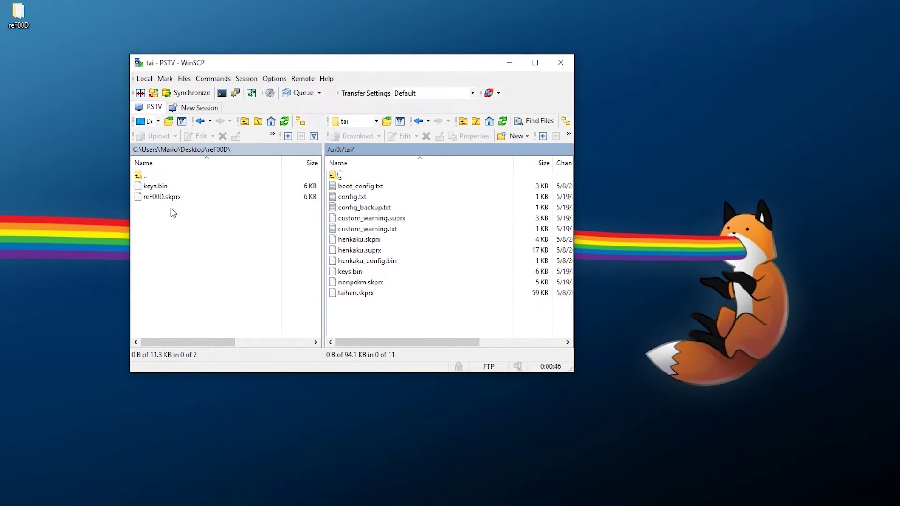
# Step: Upload keys.bin from the local reF00D folder to /ur0:/tai/ and overwrite the existing remote file
pyautogui.rightClick(158, 187)
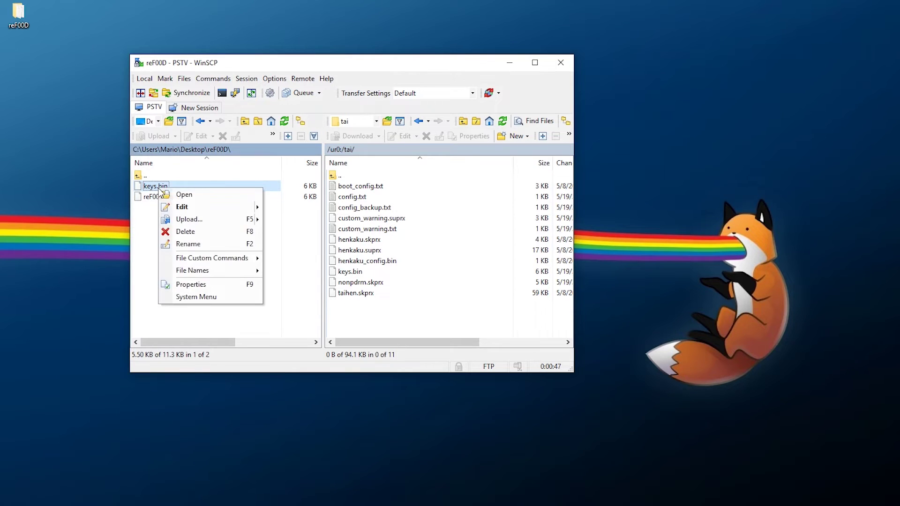
pyautogui.click(188, 219)
pyautogui.click(376, 250)
pyautogui.click(324, 260)
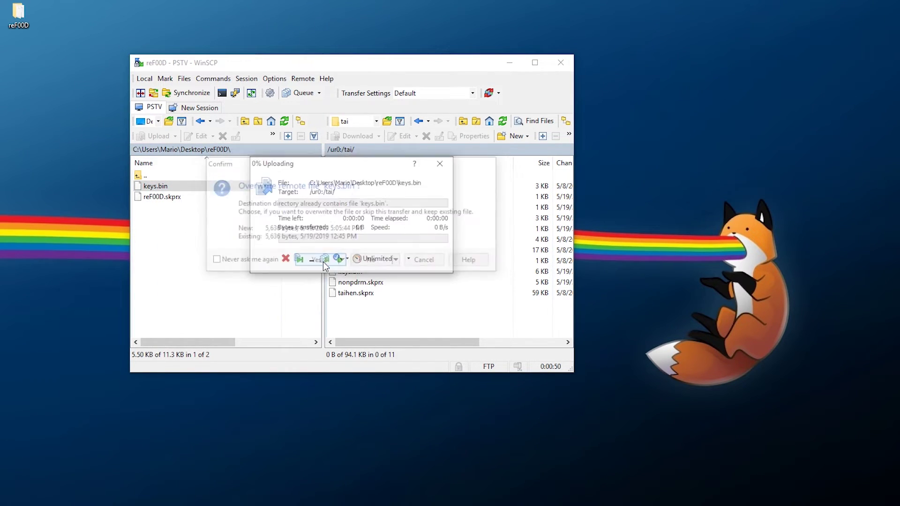
# Step: Upload reF00D.skprx from the local reF00D folder to /ur0:/tai/ on the PSTV
pyautogui.click(164, 197)
pyautogui.rightClick(177, 197)
pyautogui.click(209, 233)
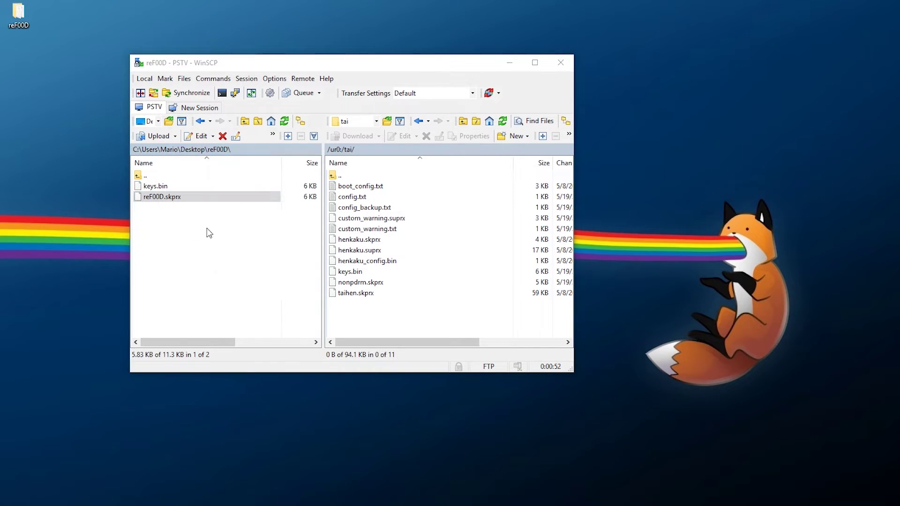
pyautogui.click(376, 251)
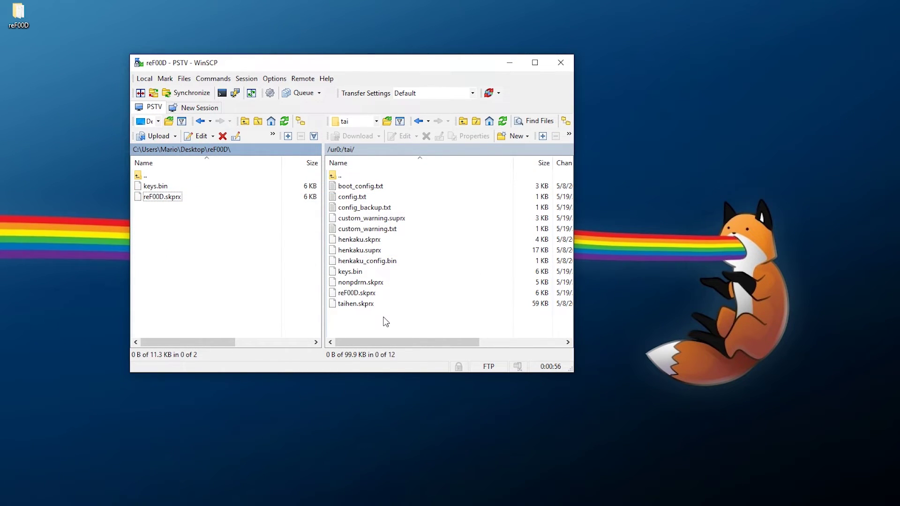
# Step: Add the line ur0:tai/ref00d.skprx below ur0:tai/nonpdrm.skprx under *KERNEL in the remote config.txt, save it and close the editor
pyautogui.click(353, 197)
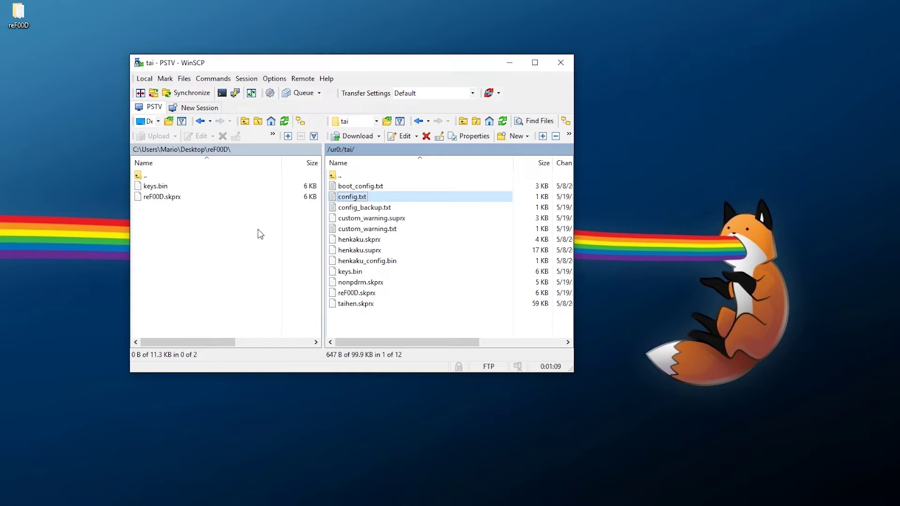
pyautogui.rightClick(375, 197)
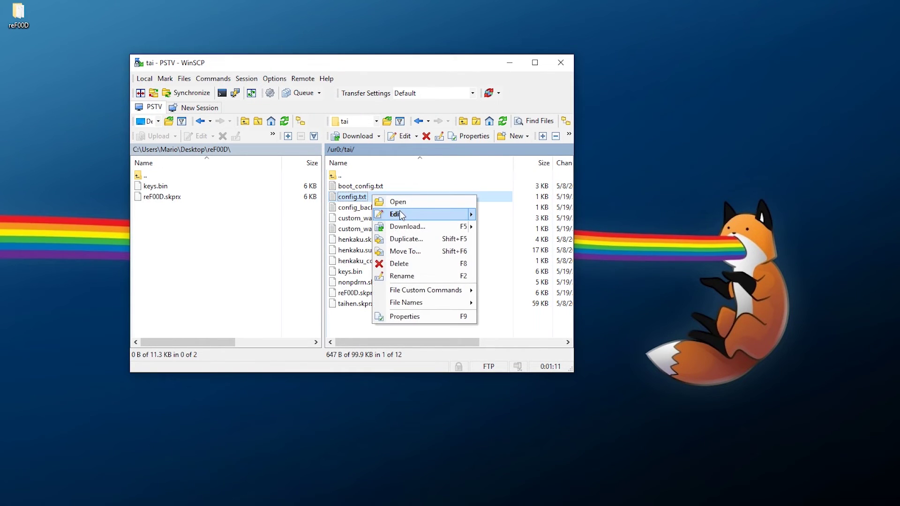
pyautogui.click(399, 213)
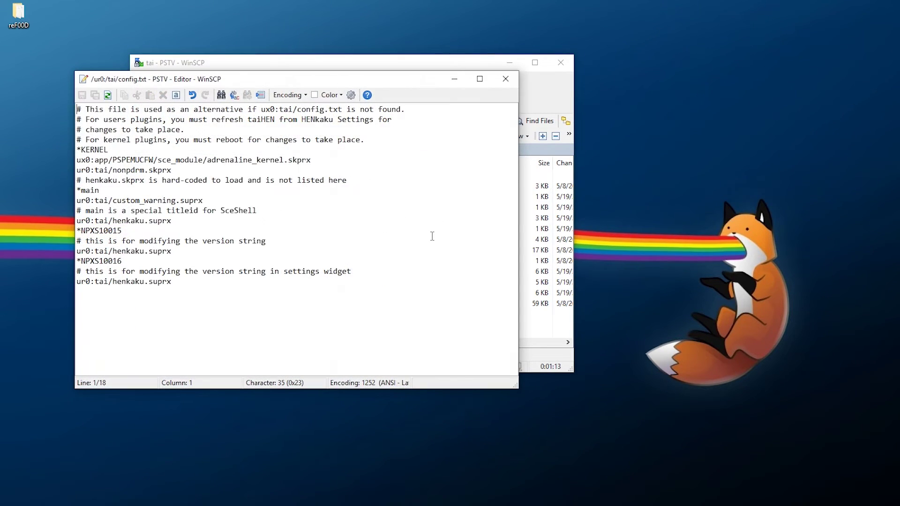
pyautogui.click(308, 174)
pyautogui.press('Return')
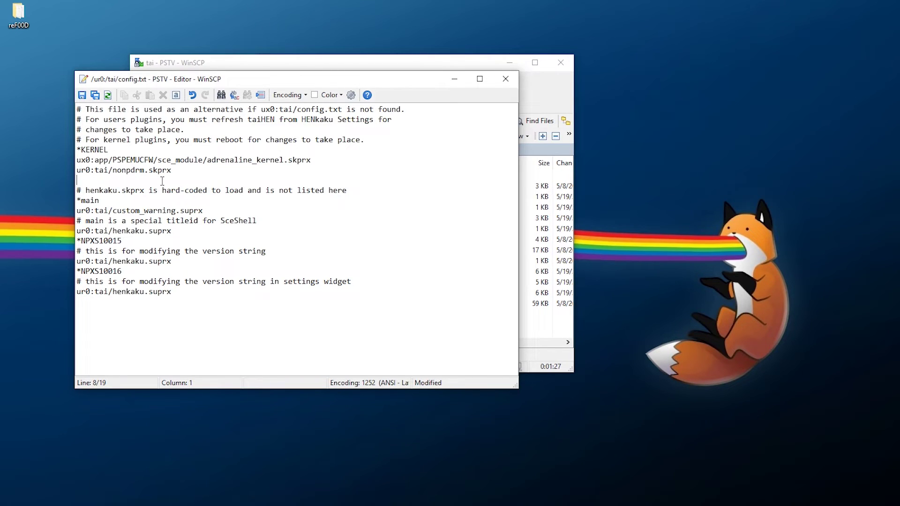
pyautogui.write('ur0:tai/ref00d.skprx')
pyautogui.click(82, 96)
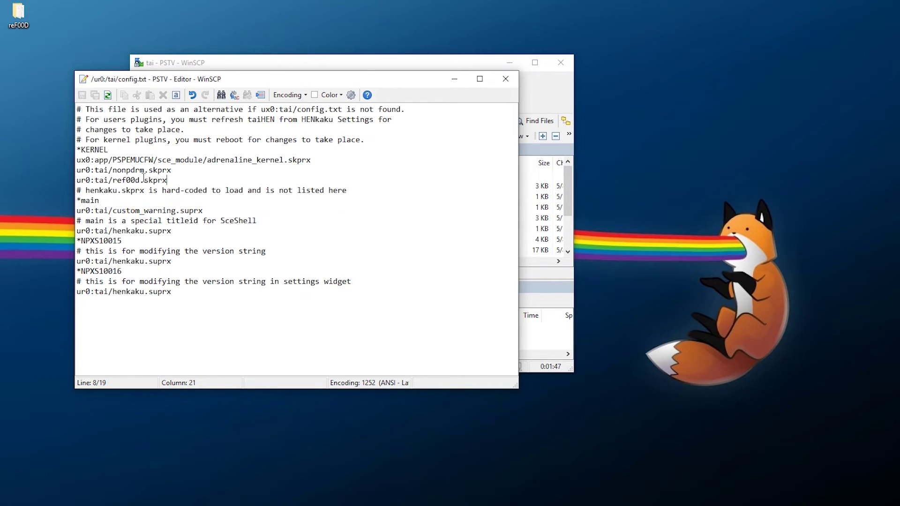
pyautogui.click(505, 78)
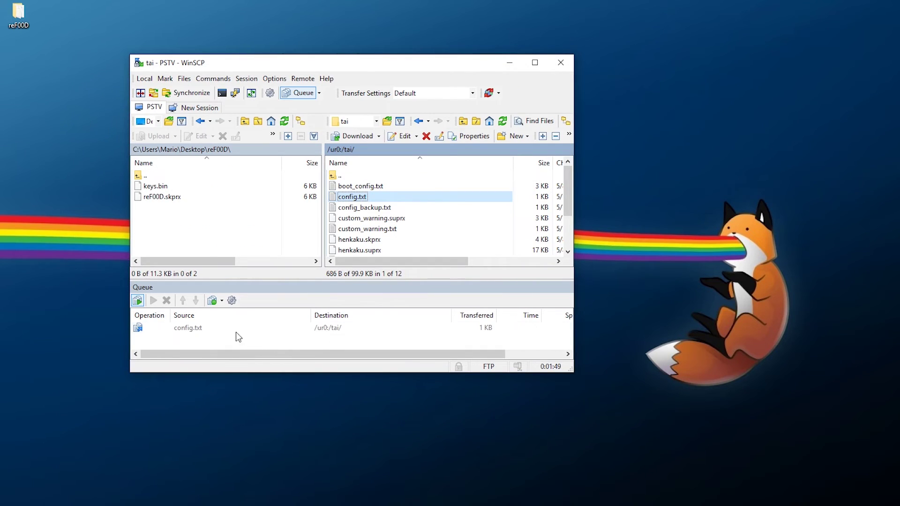
# Step: Close WinSCP and end the FTP server connection in VitaShell on the PSTV
pyautogui.click(137, 300)
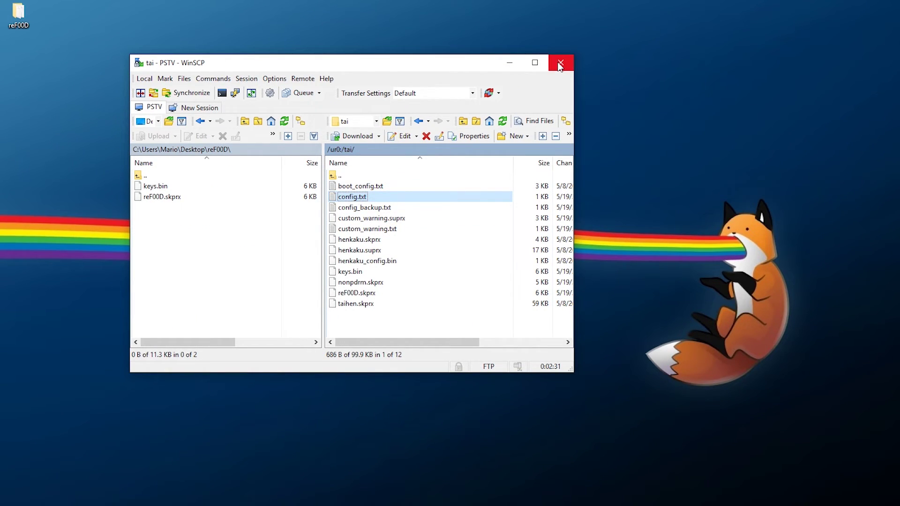
pyautogui.click(560, 64)
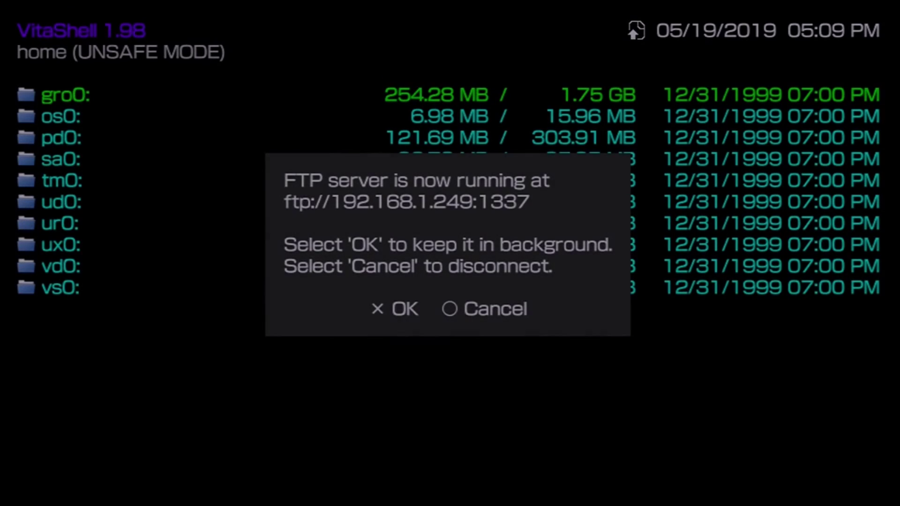
pyautogui.press('Escape')
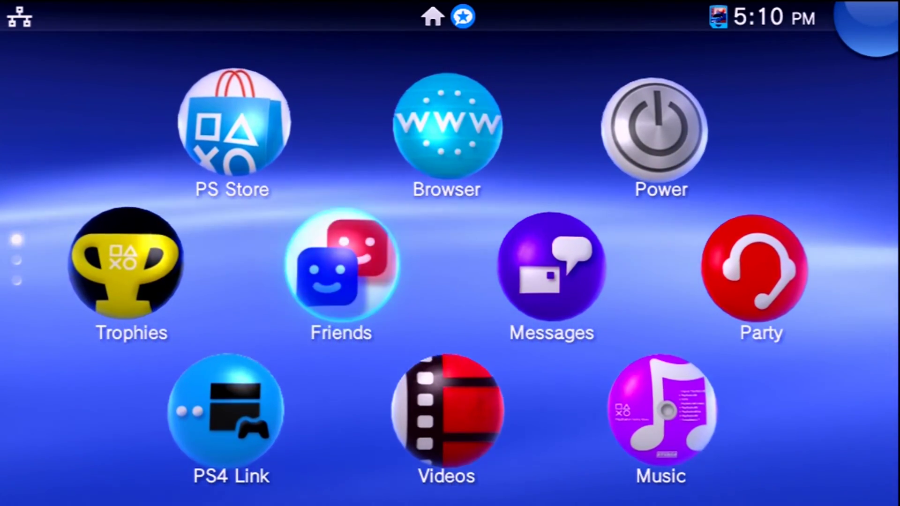
# Step: Launch Shakedown Hawaii from the third home screen page and dismiss the application update notice
pyautogui.press('Down')
pyautogui.press('Down')
pyautogui.press('Down')
pyautogui.press('Down')
pyautogui.press('Down')
pyautogui.press('Down')
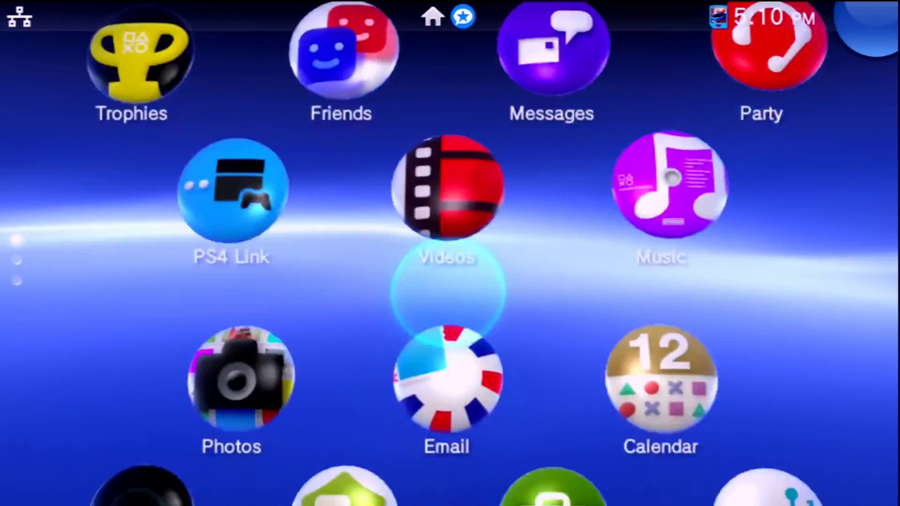
pyautogui.press('Return')
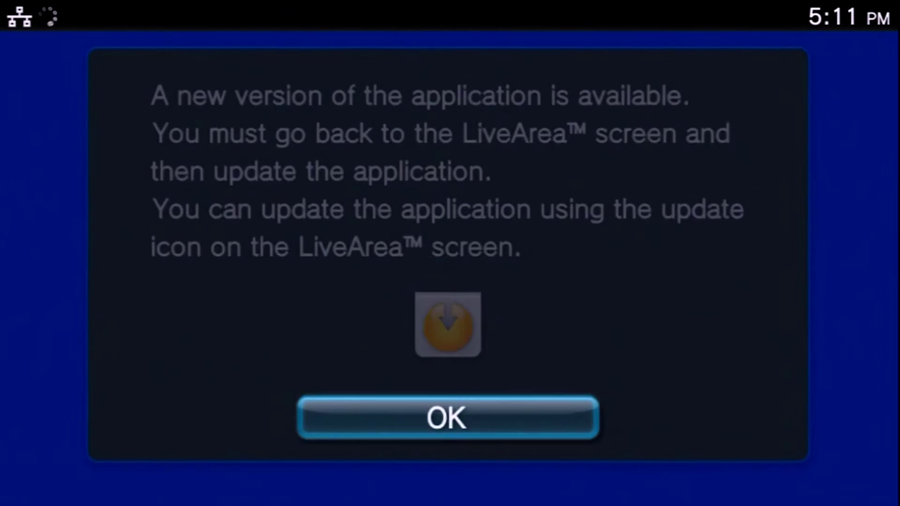
pyautogui.press('Return')
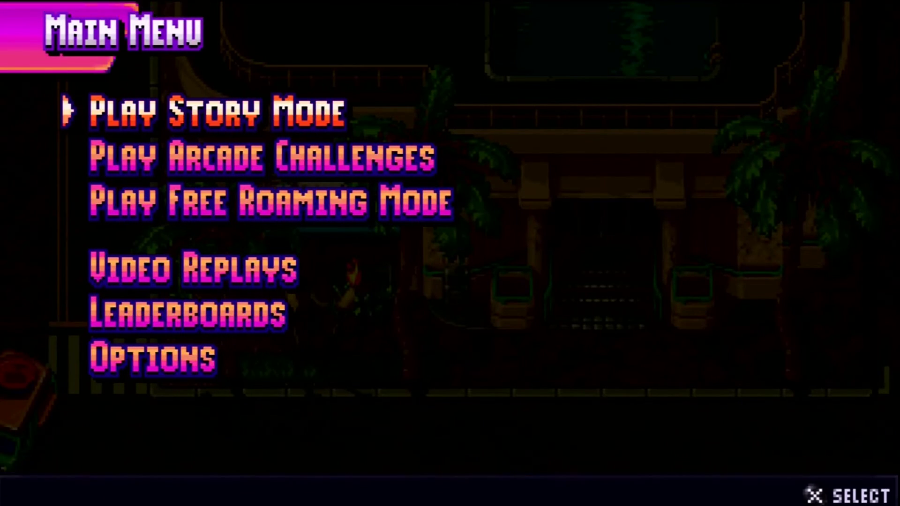
# Step: Browse the play modes in the game's main menu, return to Play Story Mode and go back to the home screen
pyautogui.press('Down')
pyautogui.press('Down')
pyautogui.press('Down')
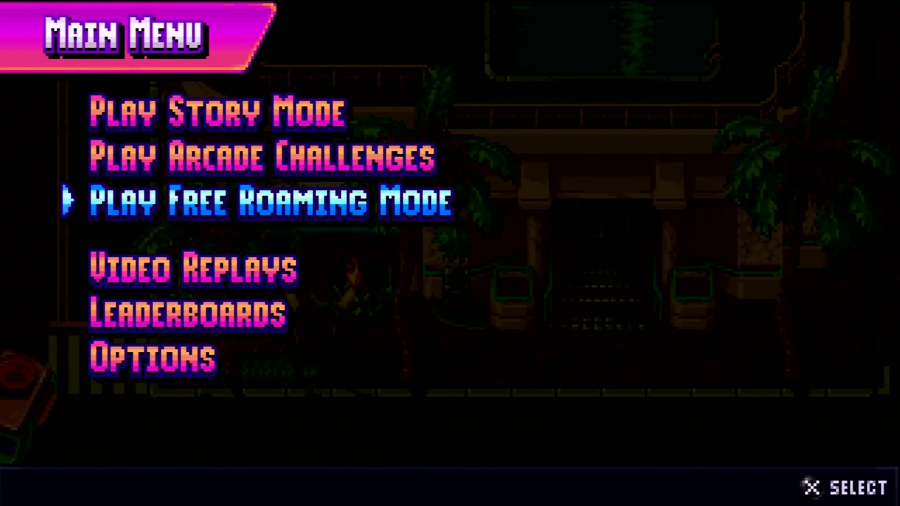
pyautogui.press('Up')
pyautogui.press('Up')
pyautogui.press('Up')
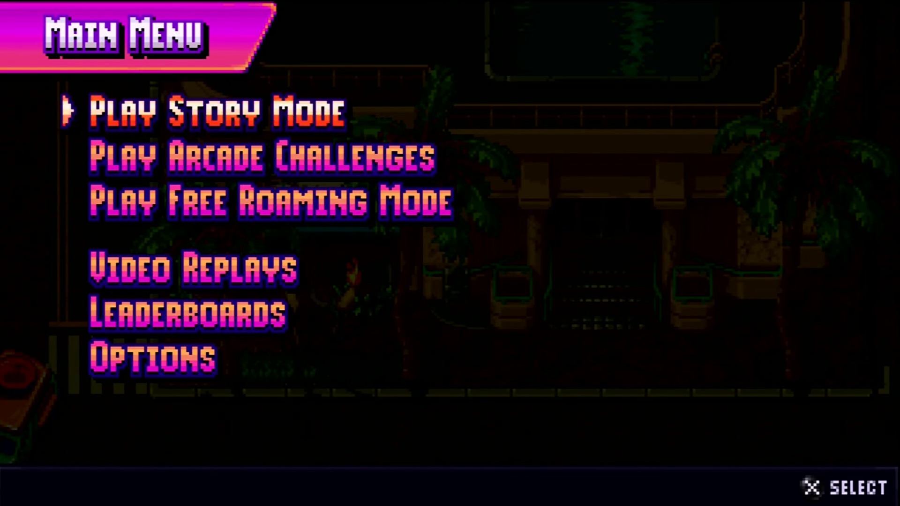
pyautogui.press('super')
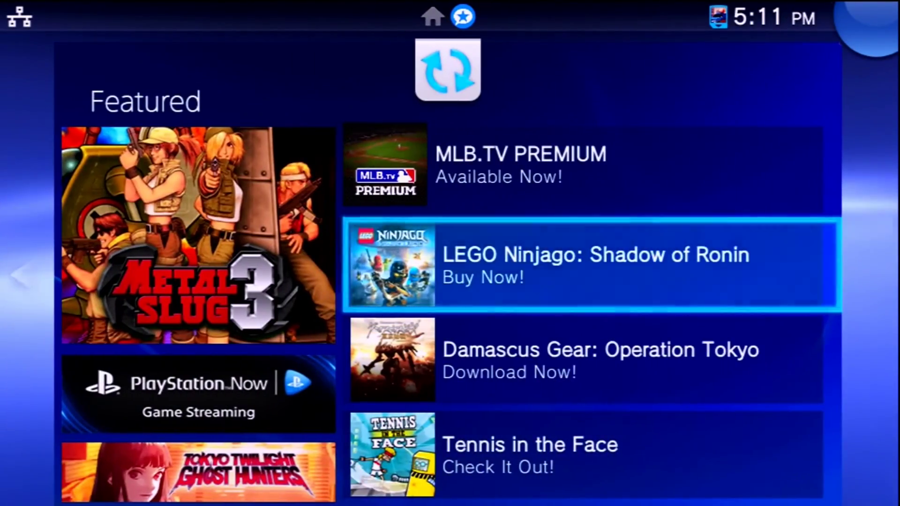
pyautogui.press('super')
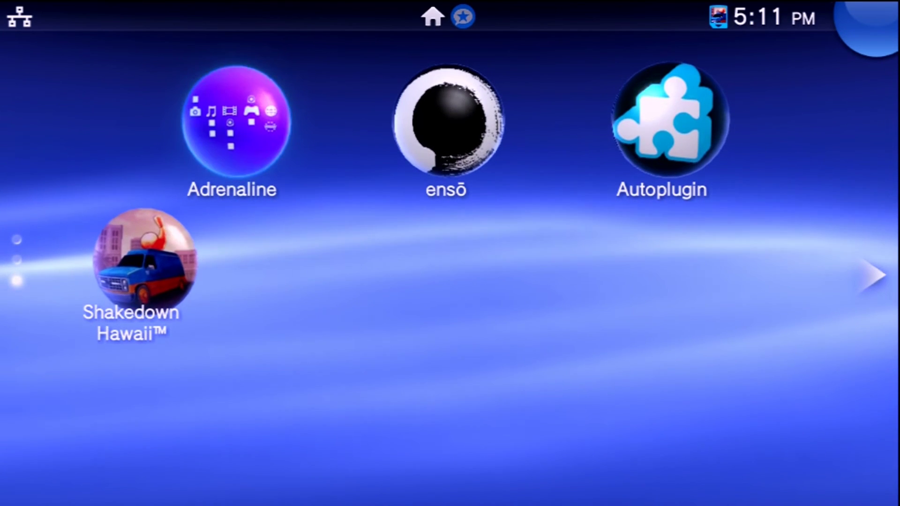